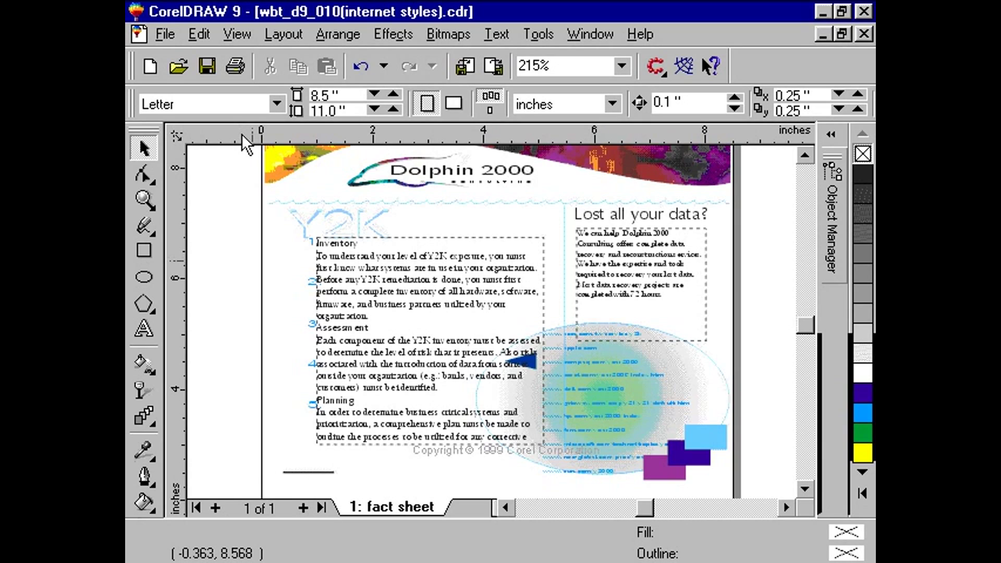
In Page Setup, set landscape orientation, pixel units and a resolution of 72.
click(284, 34)
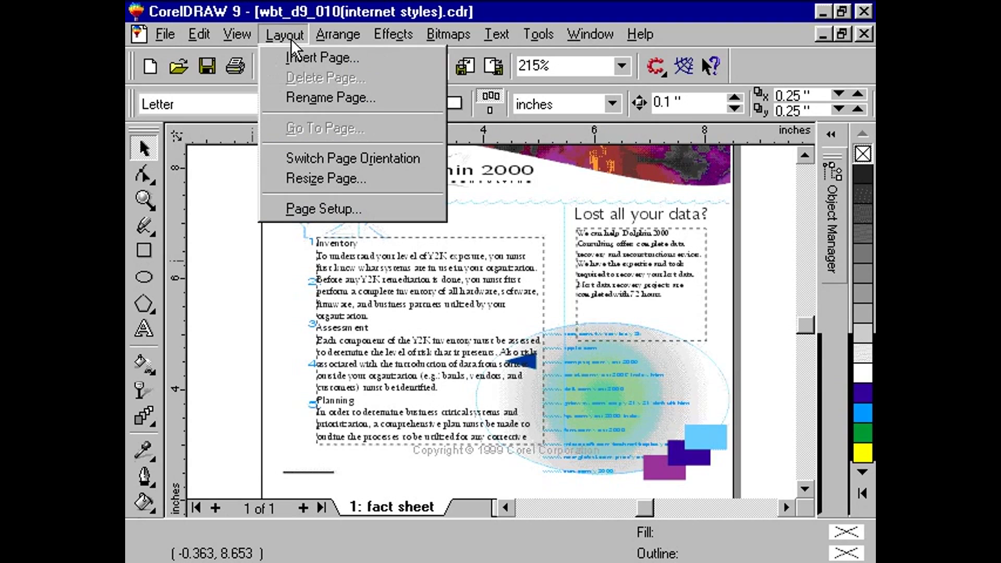
click(378, 210)
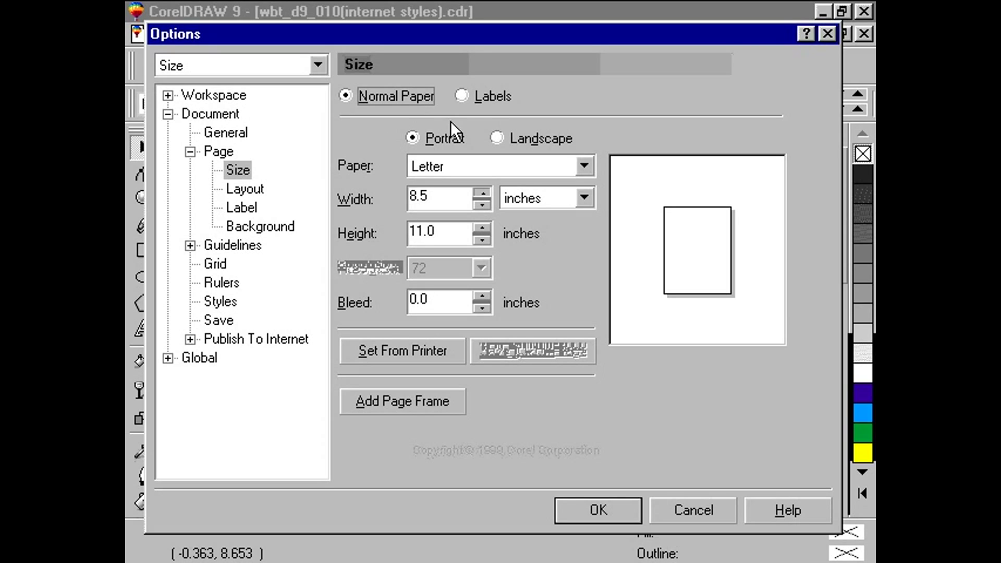
click(497, 139)
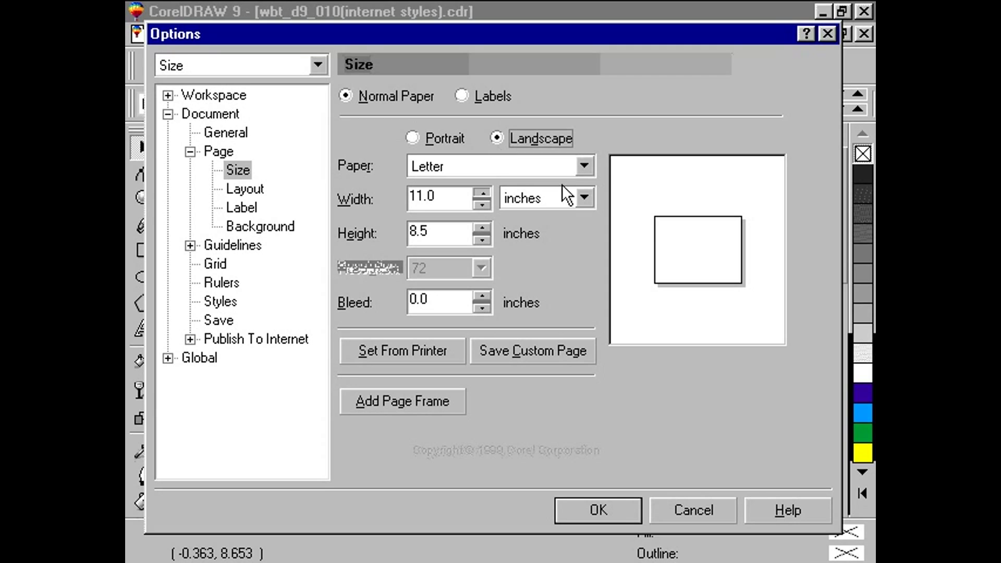
click(583, 198)
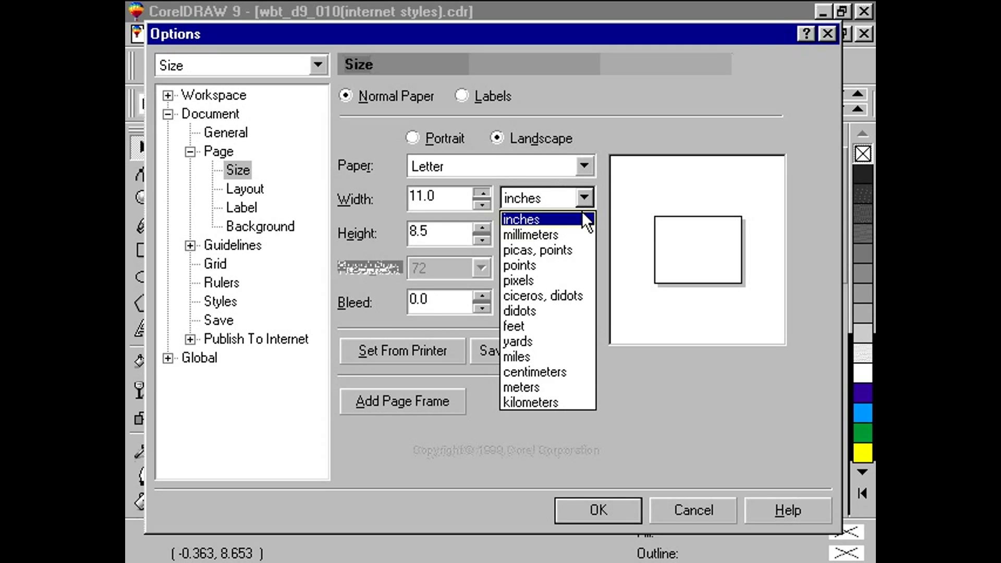
click(558, 282)
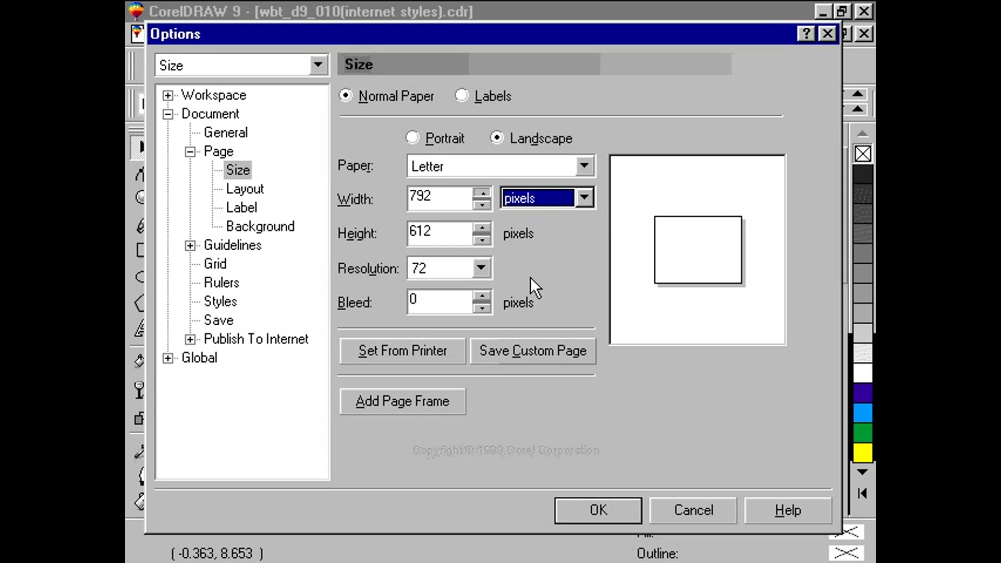
click(480, 270)
click(480, 269)
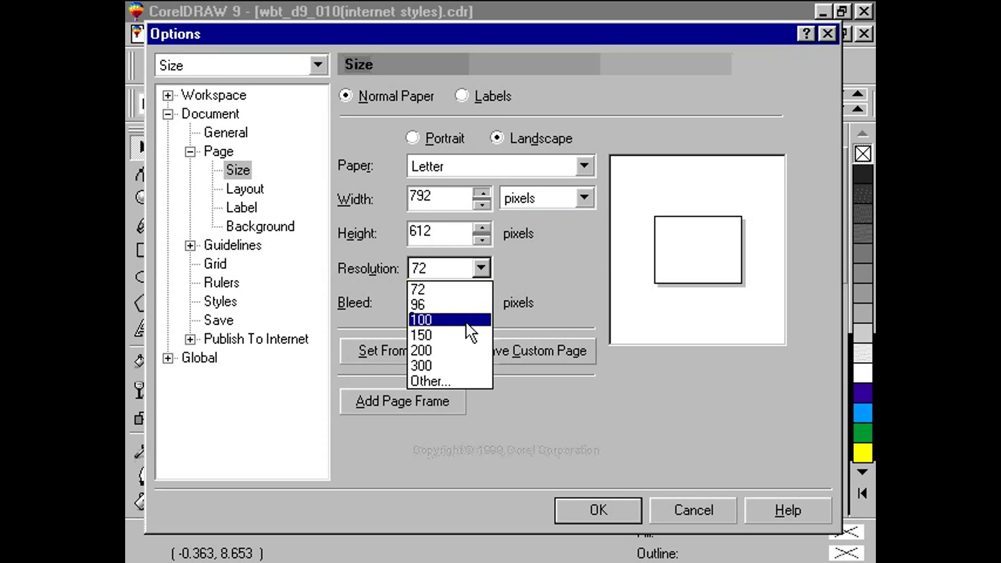
click(464, 293)
Enter a 640 × 480 pixel page size and apply it.
drag(440, 197, 373, 197)
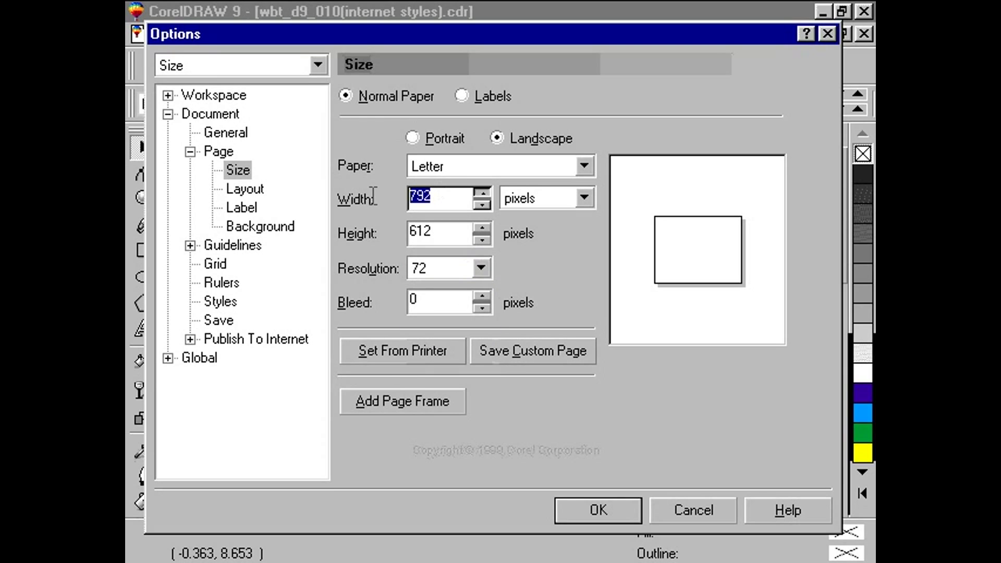
text(640)
key(Tab)
text(48)
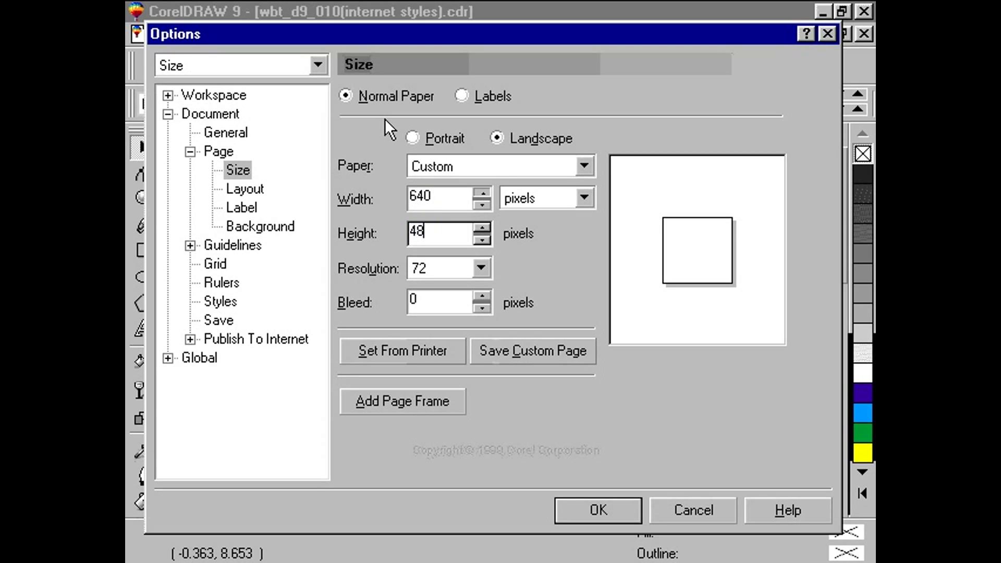
text(0)
key(Tab)
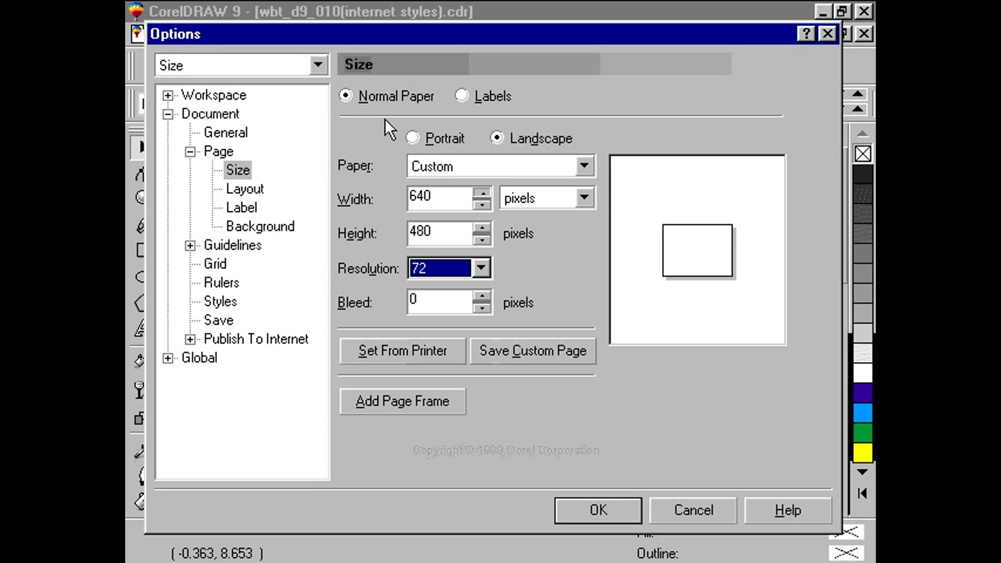
click(587, 510)
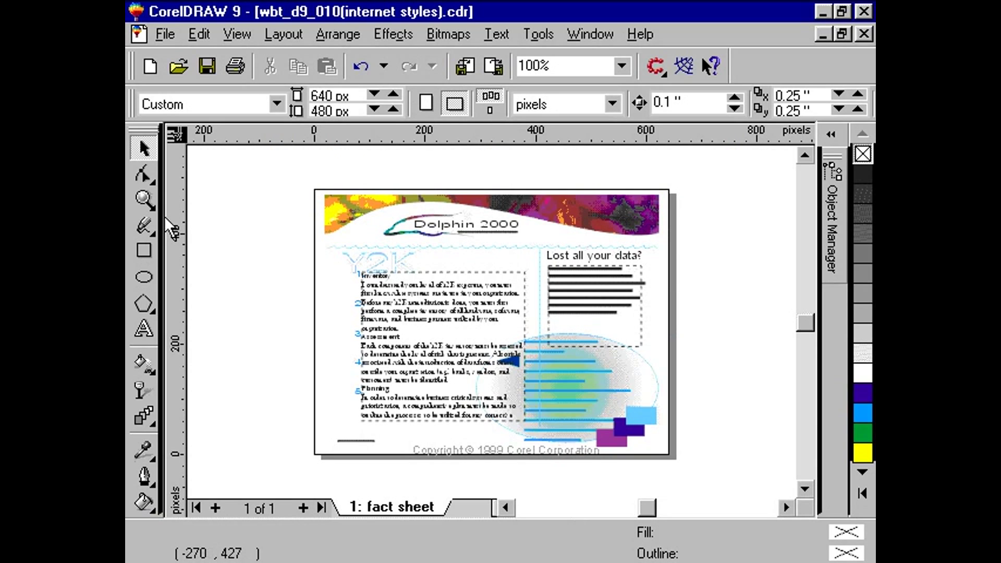
Marquee-zoom around the 640 × 480 page, then return to the Pick tool.
click(146, 199)
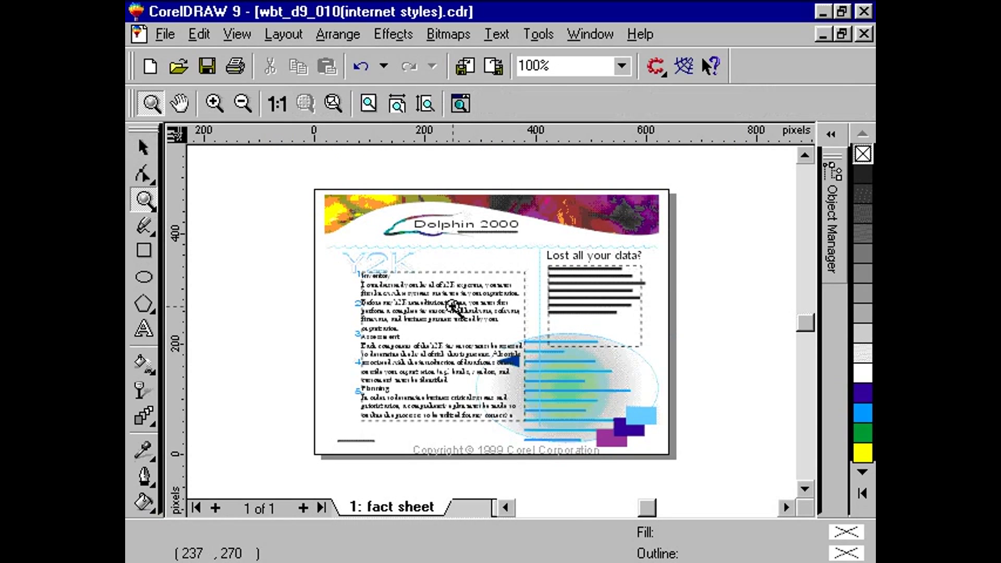
drag(301, 180, 678, 464)
key(space)
Apply Make Text HTML Compatible to the 'Lost all your data?' frame and the Inventory paragraph.
click(608, 290)
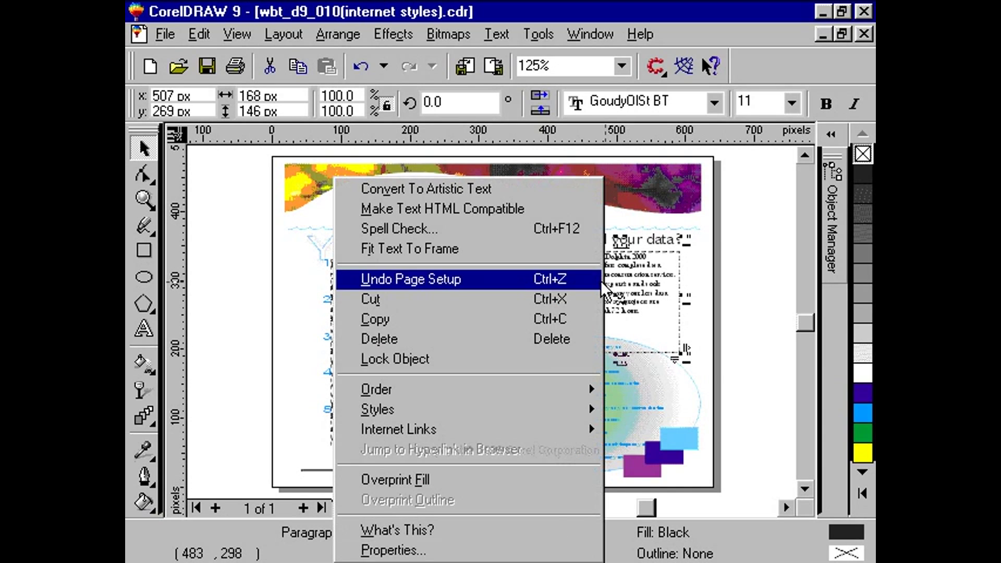
click(547, 212)
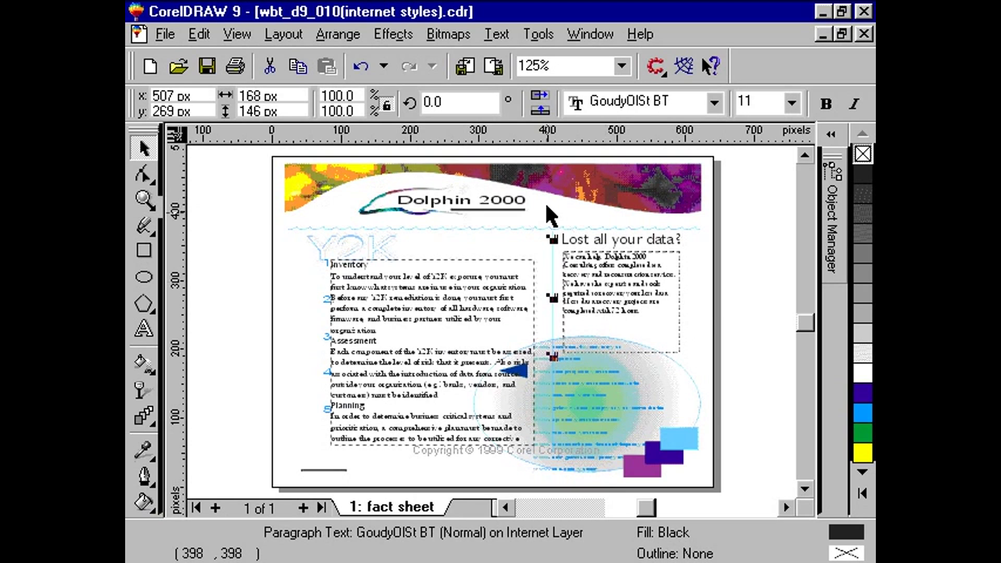
click(458, 313)
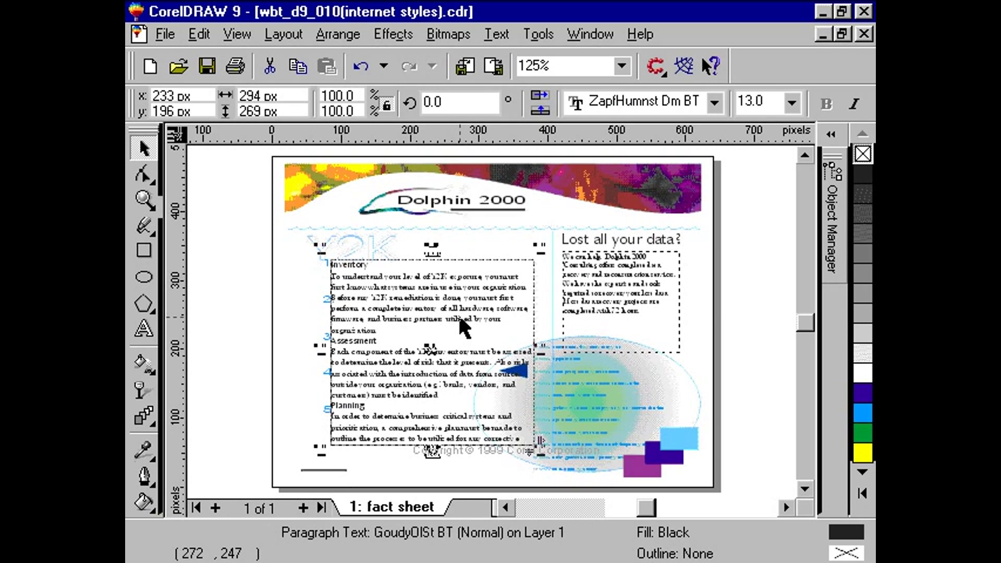
right_click(461, 328)
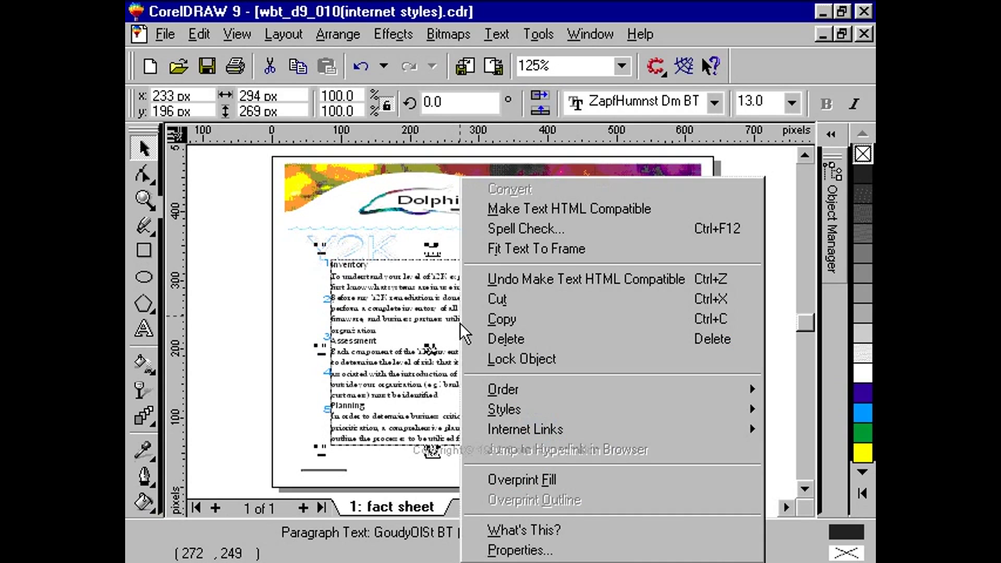
click(473, 212)
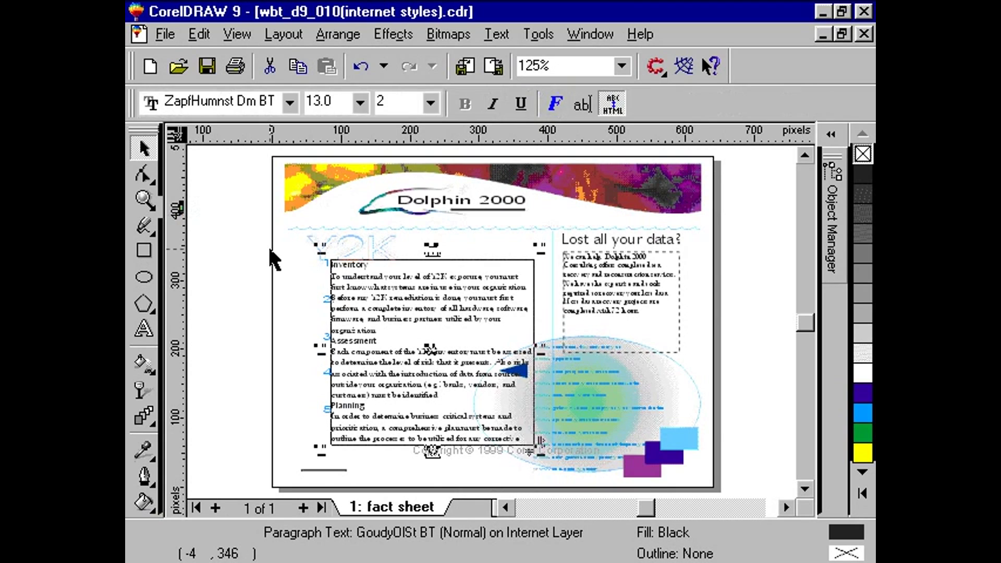
Start File > Publish To Internet and pick the Styles (Netscape 4/MS IE 4,5) layout method.
click(167, 35)
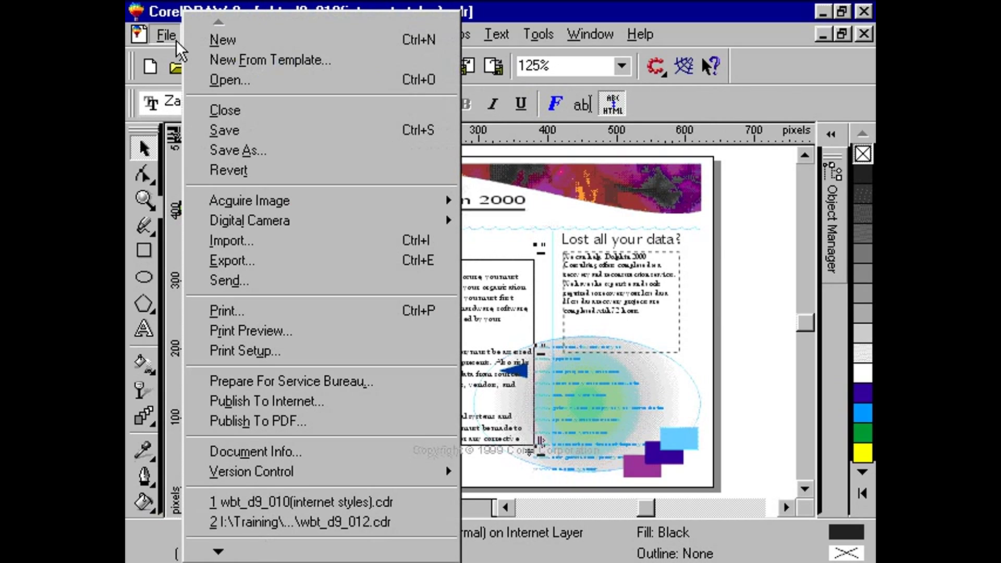
click(353, 400)
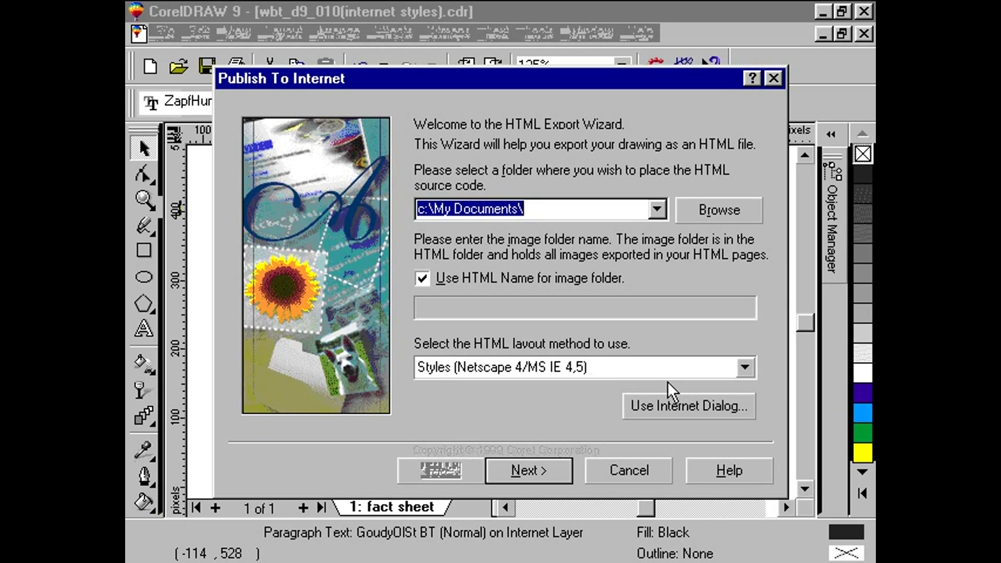
click(744, 368)
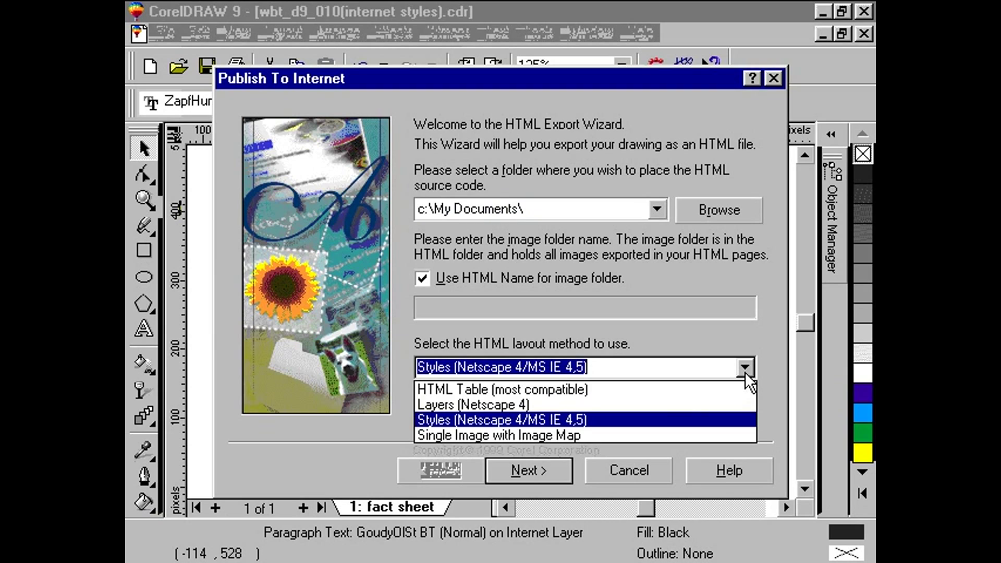
click(718, 420)
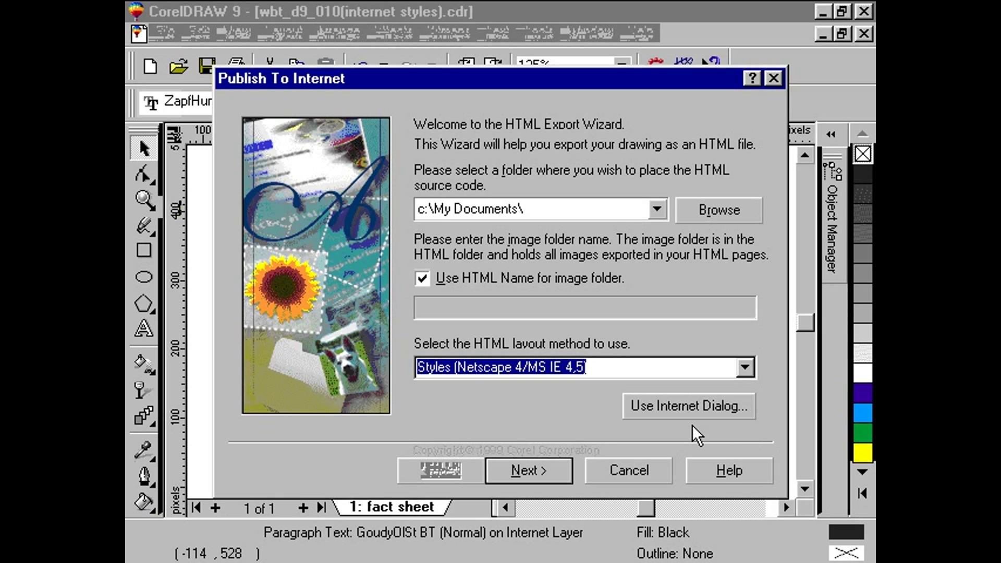
Advance the wizard to the image options, keeping JPEG as the export format.
click(565, 467)
click(563, 471)
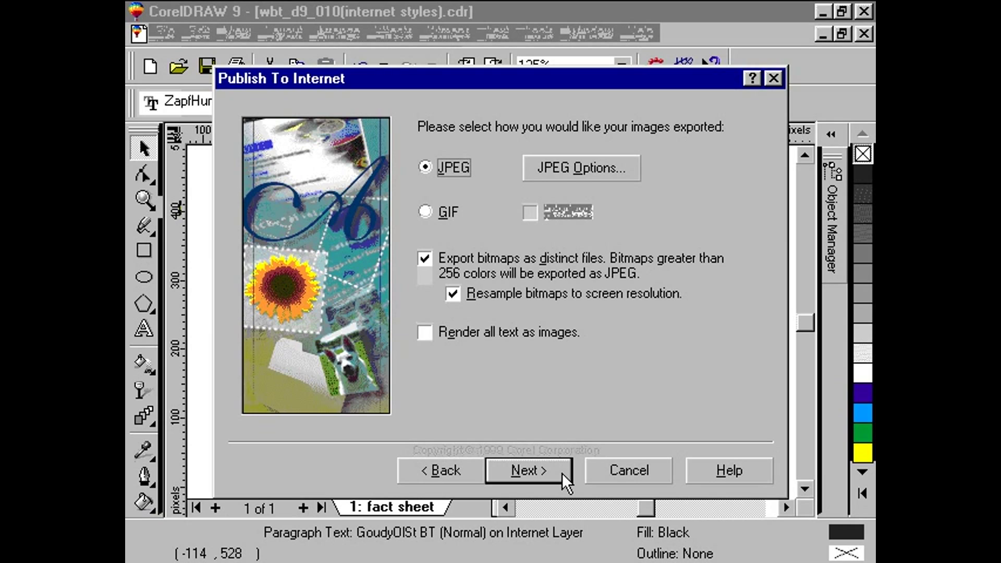
Go to the page selection step and turn on View page in browser.
click(562, 473)
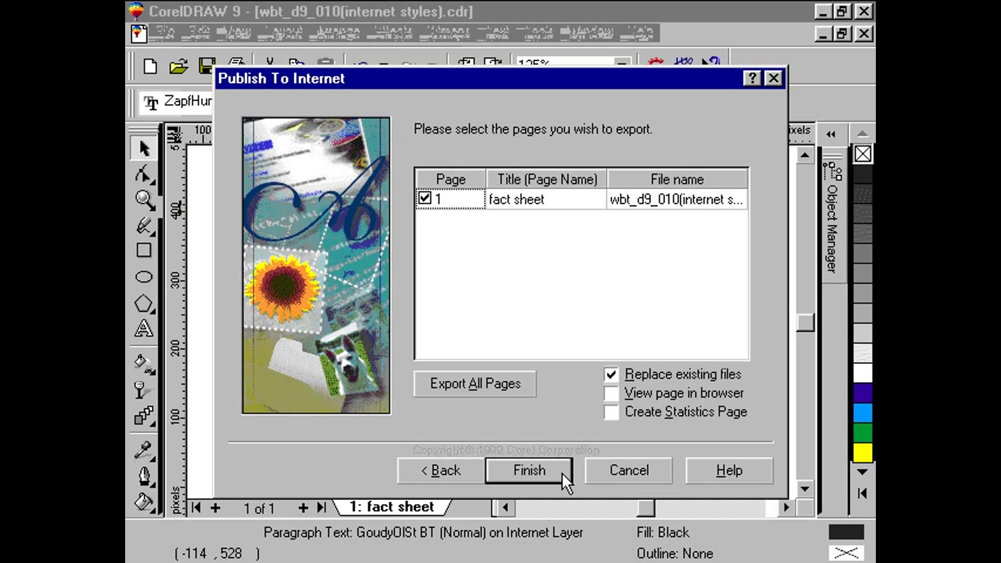
click(608, 394)
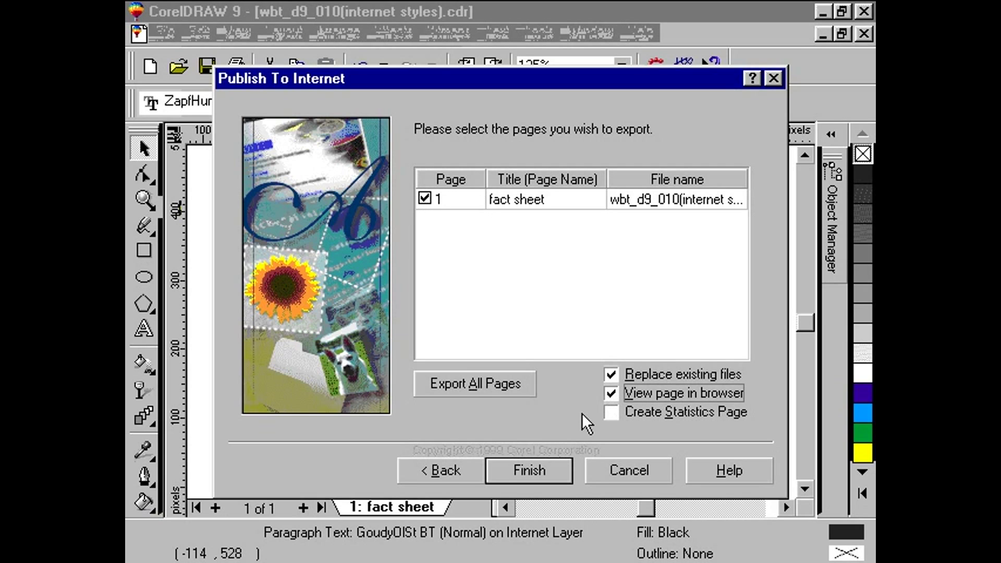
Finish the wizard and answer No to the conflicts prompt so publishing proceeds.
click(553, 471)
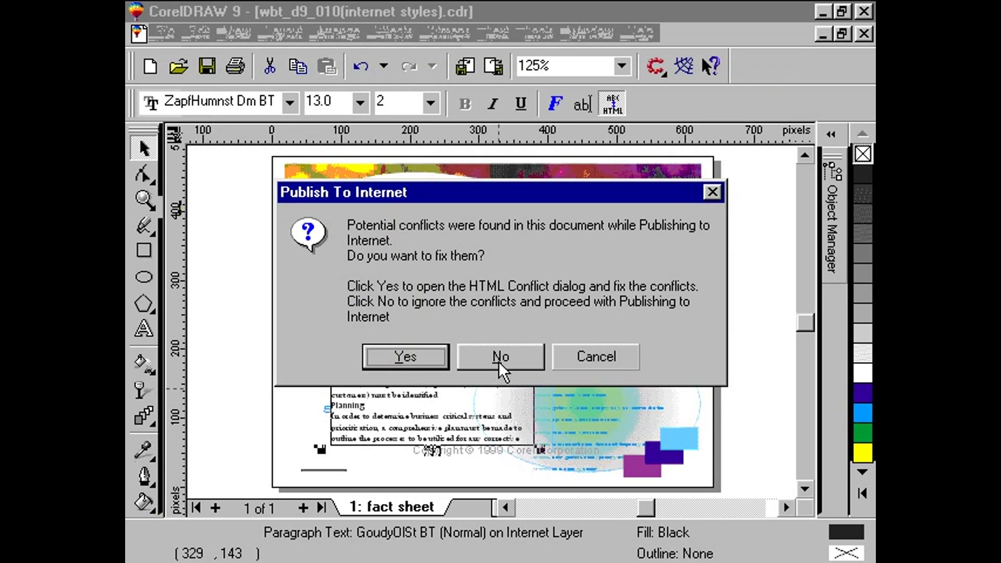
click(498, 359)
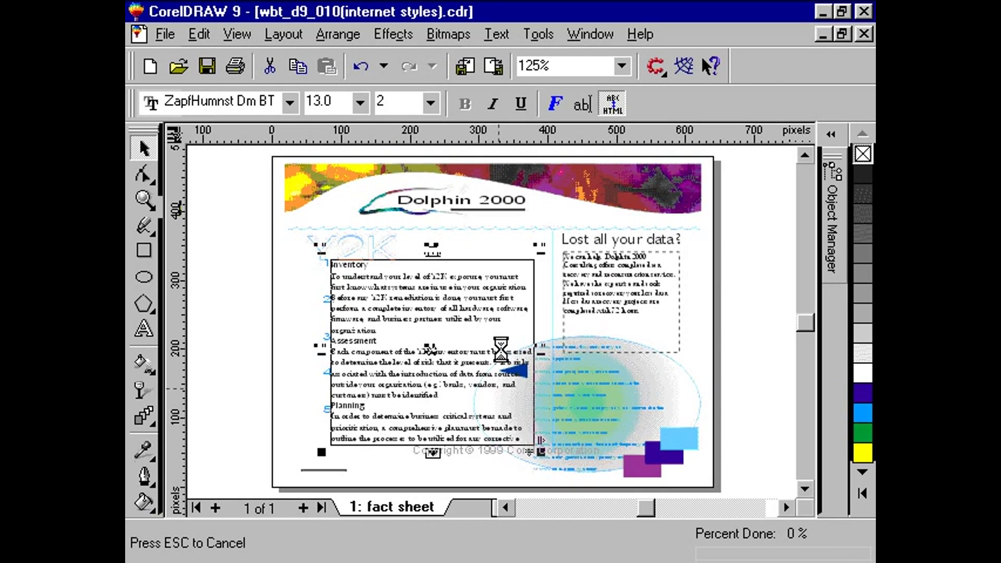